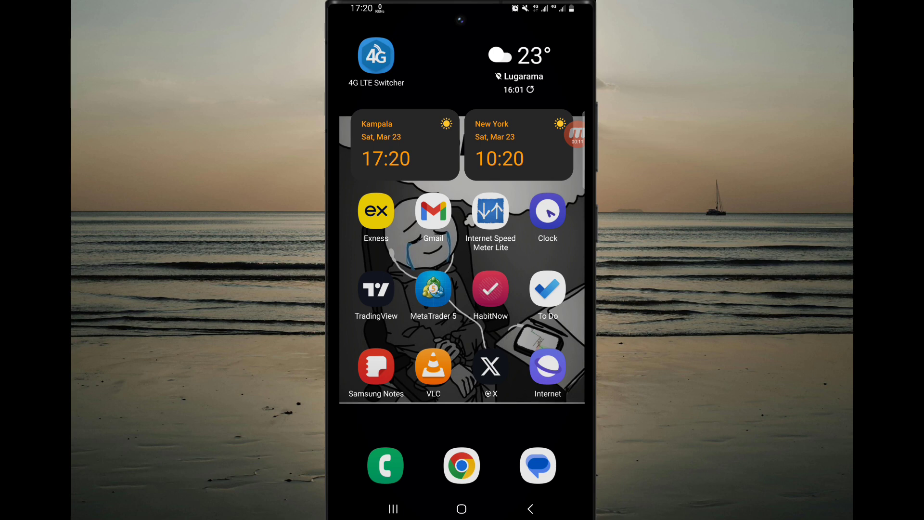
# Launch Chrome from the dock on the Android home screen.
pyautogui.click(462, 464)
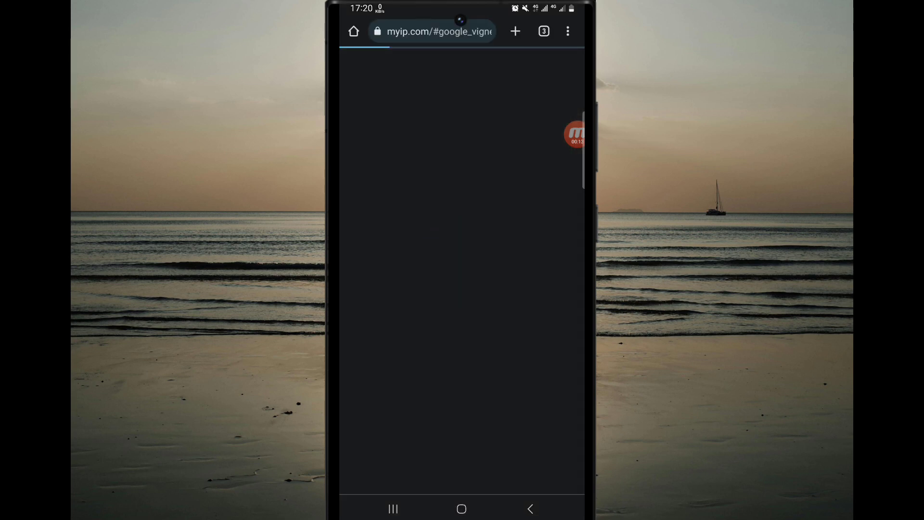
# Run a Google search in Chrome for 'drony apk'.
pyautogui.click(441, 31)
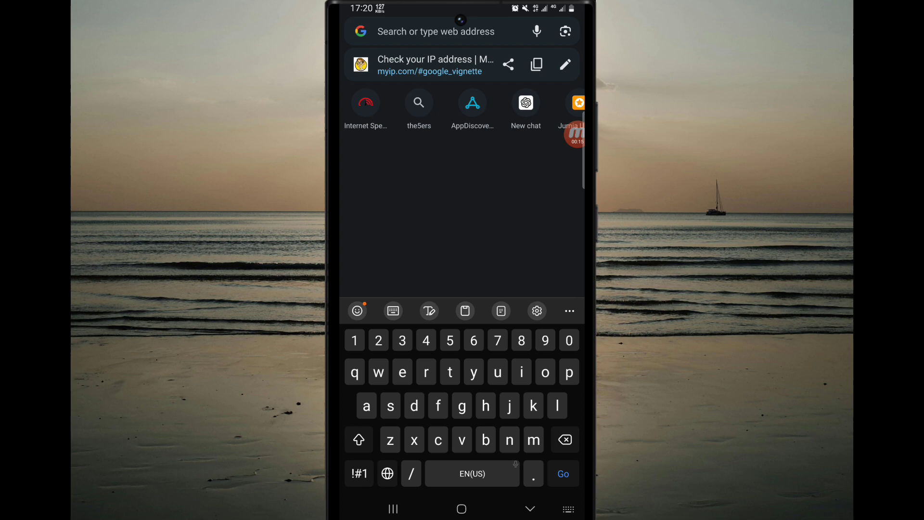
pyautogui.click(413, 406)
pyautogui.write('rony')
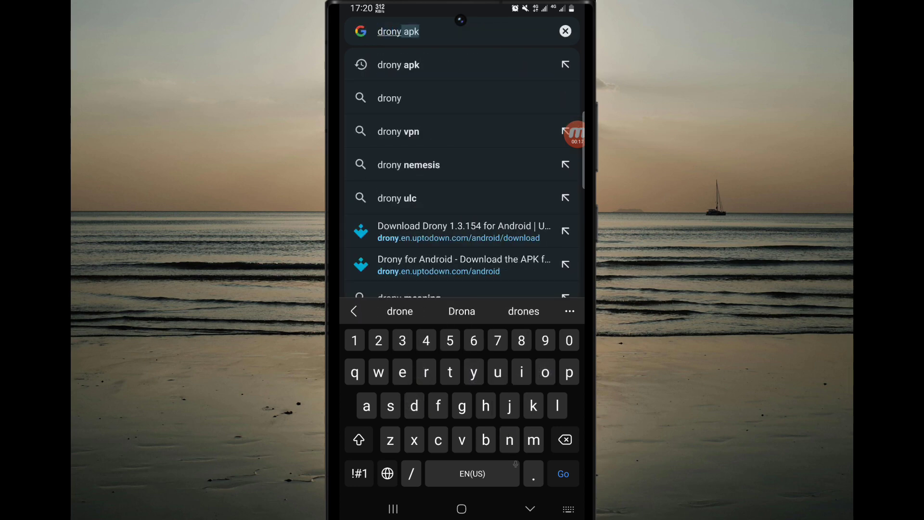
pyautogui.click(563, 474)
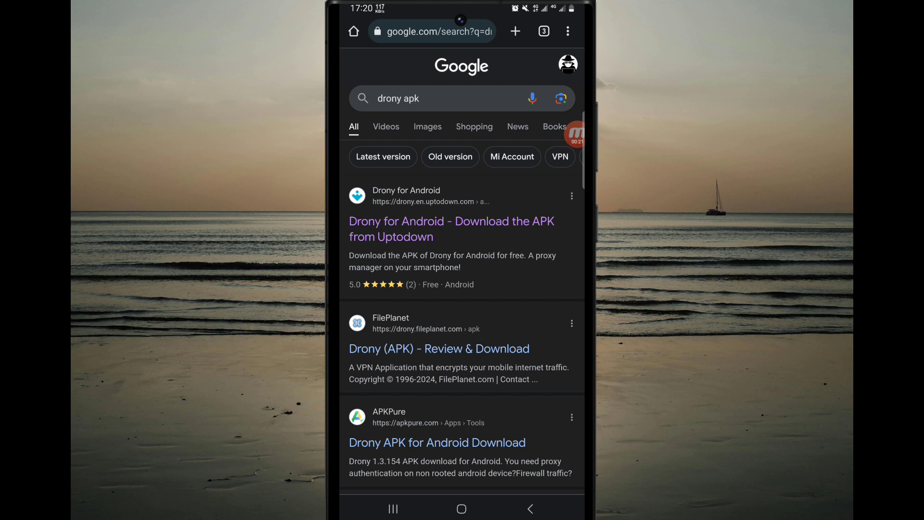
# Get the latest Drony APK from Uptodown, keep it despite the warning, and open it.
pyautogui.click(390, 230)
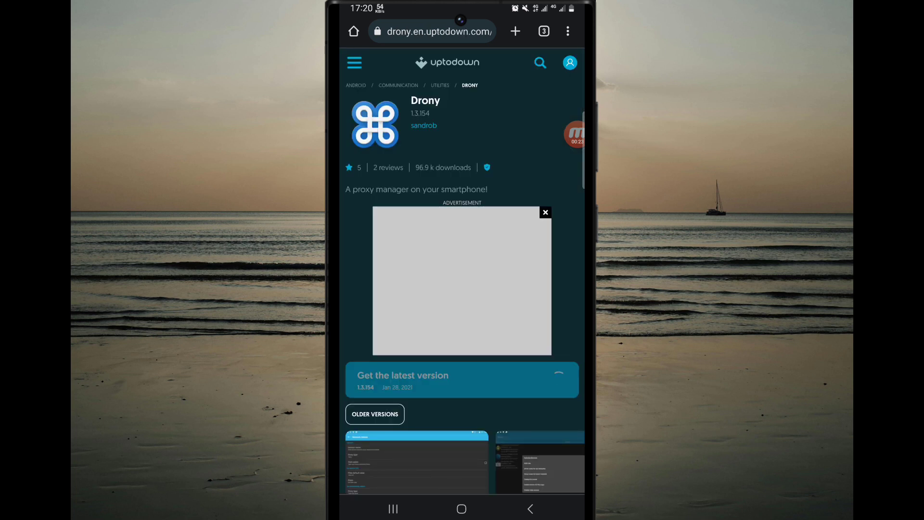
pyautogui.scroll(-2, 462, 289)
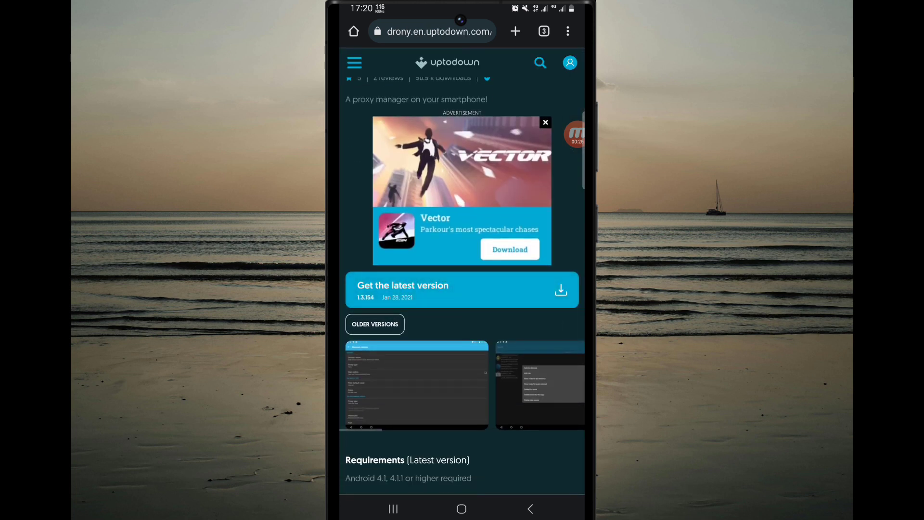
pyautogui.click(463, 289)
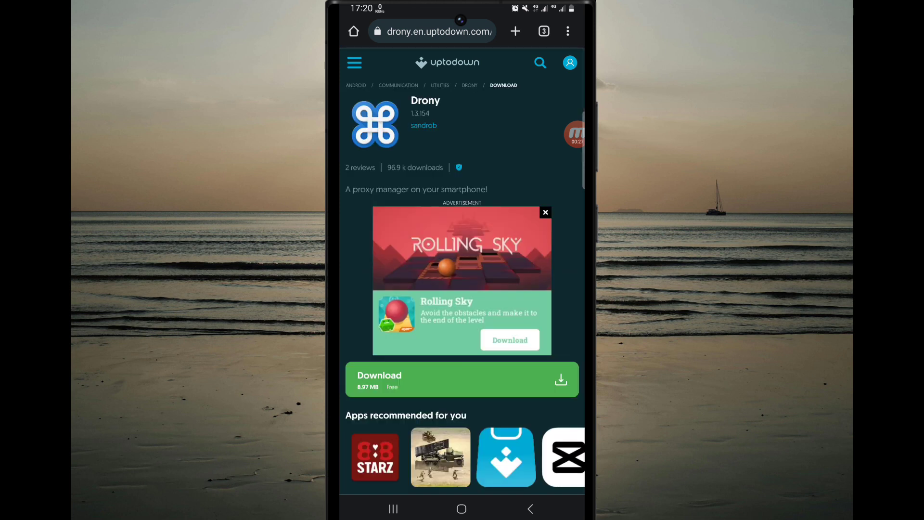
pyautogui.click(543, 379)
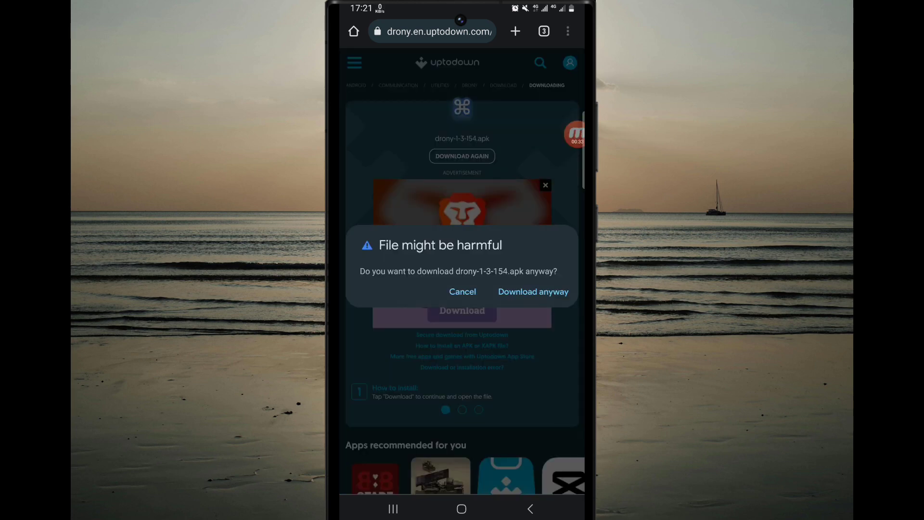
pyautogui.click(539, 289)
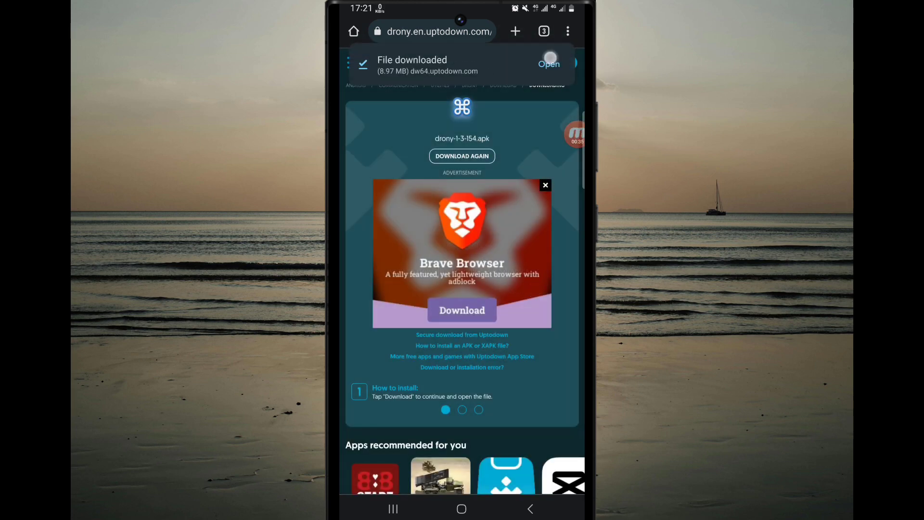
pyautogui.click(550, 59)
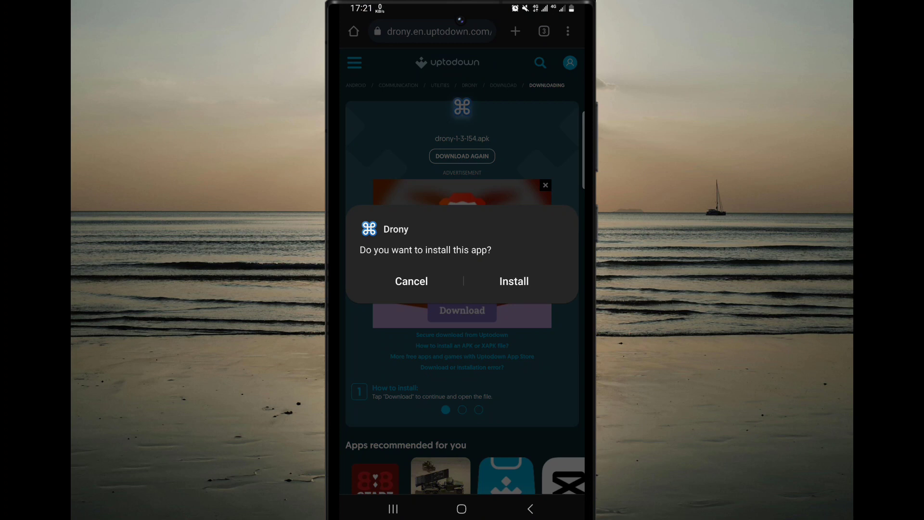
# Install Drony with the package installer and open the app.
pyautogui.click(515, 280)
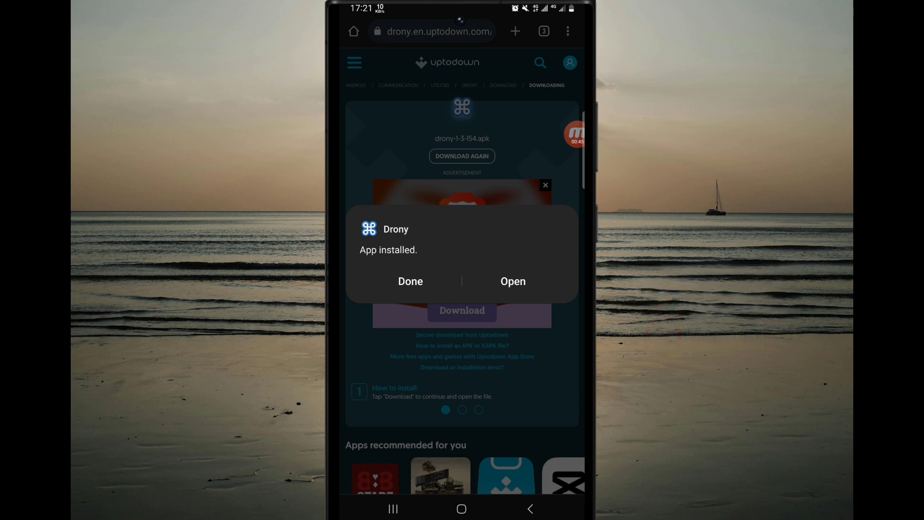
pyautogui.click(513, 280)
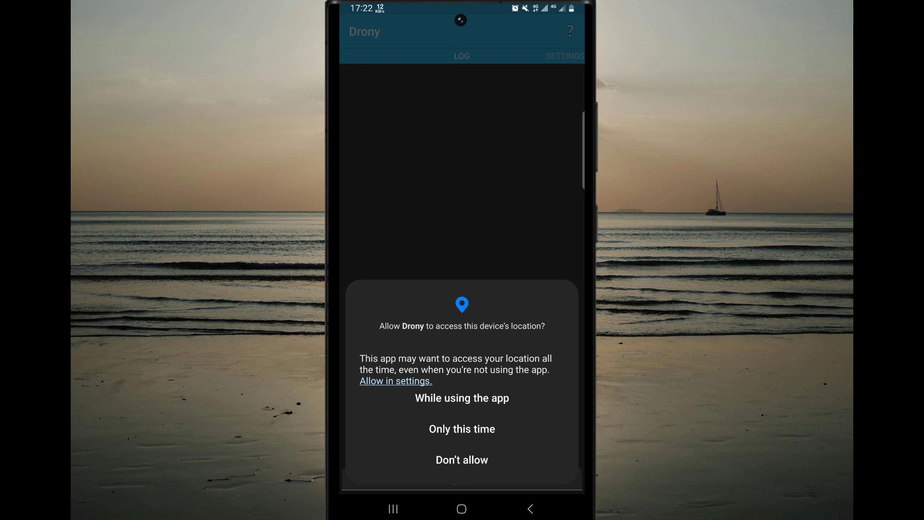
# Answer Drony's location and files permission prompts, then swipe over to its Settings tab.
pyautogui.click(481, 397)
pyautogui.click(462, 428)
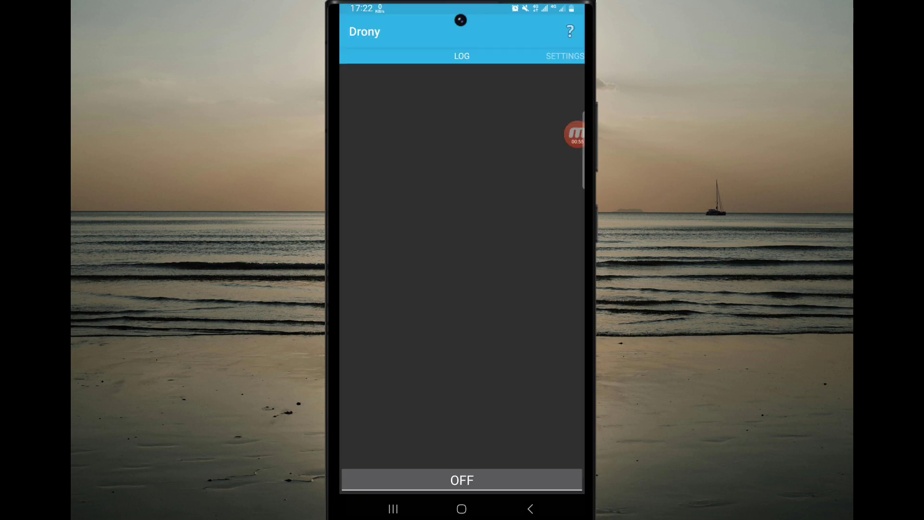
pyautogui.moveTo(470, 56); pyautogui.dragTo(402, 68)
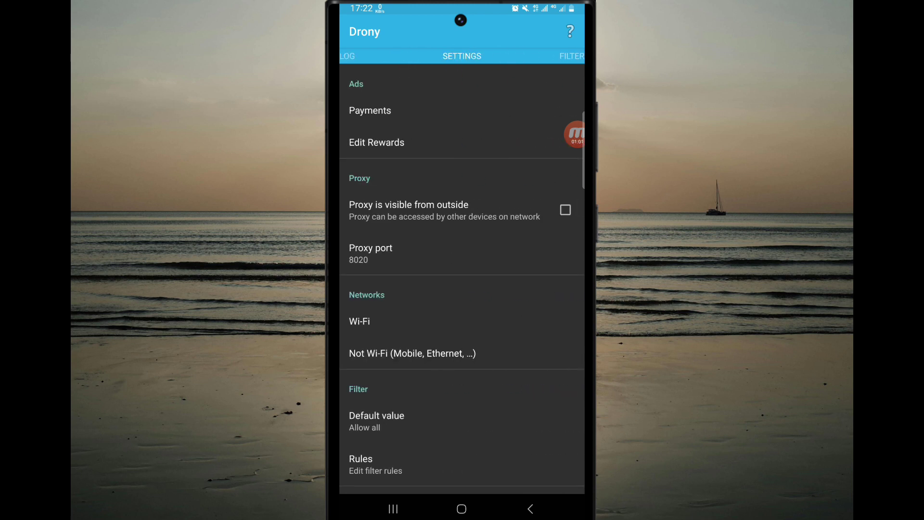
pyautogui.moveTo(526, 411); pyautogui.dragTo(537, 371)
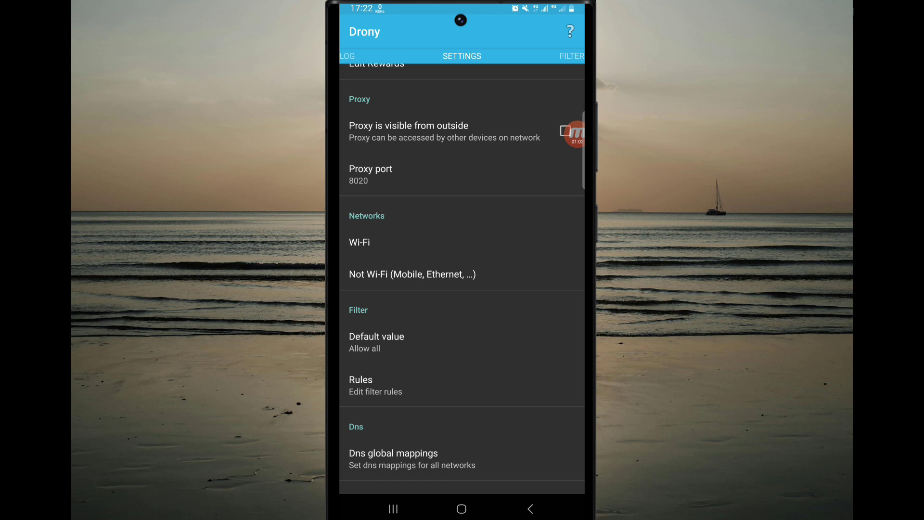
# Set the Not Wi-Fi proxy type to Manual, dismiss the missing-host error, and open Hostname.
pyautogui.click(473, 276)
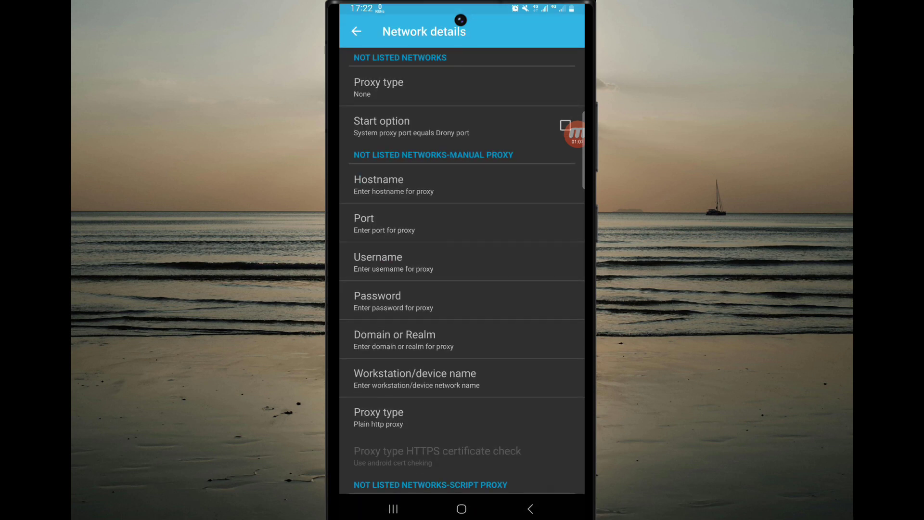
pyautogui.moveTo(502, 346); pyautogui.dragTo(501, 390)
pyautogui.click(376, 88)
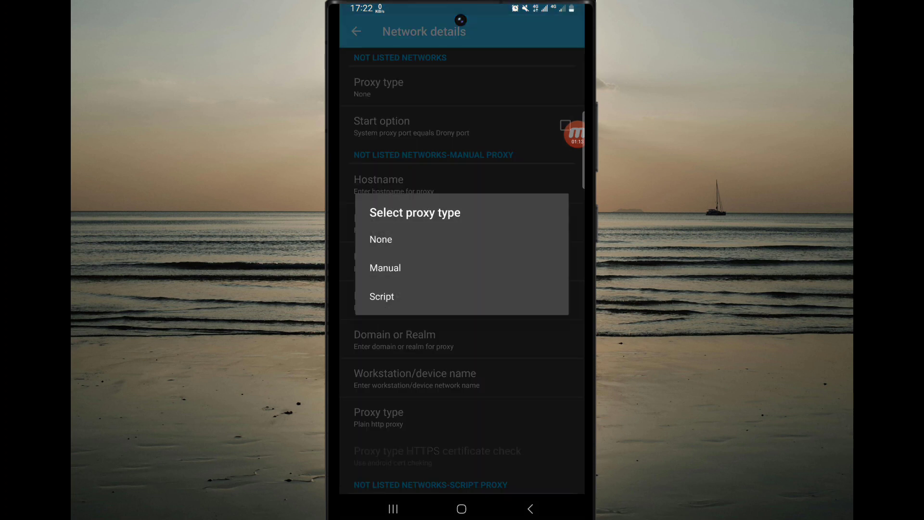
pyautogui.click(433, 267)
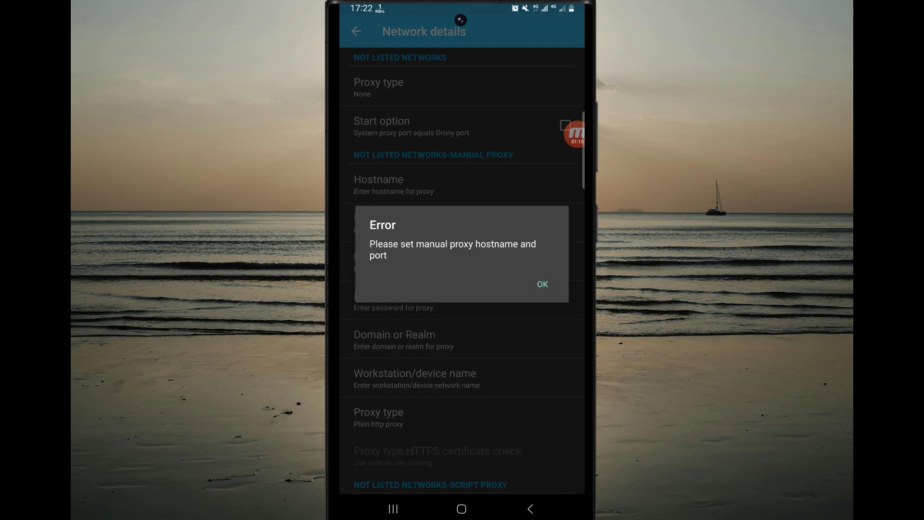
pyautogui.click(542, 285)
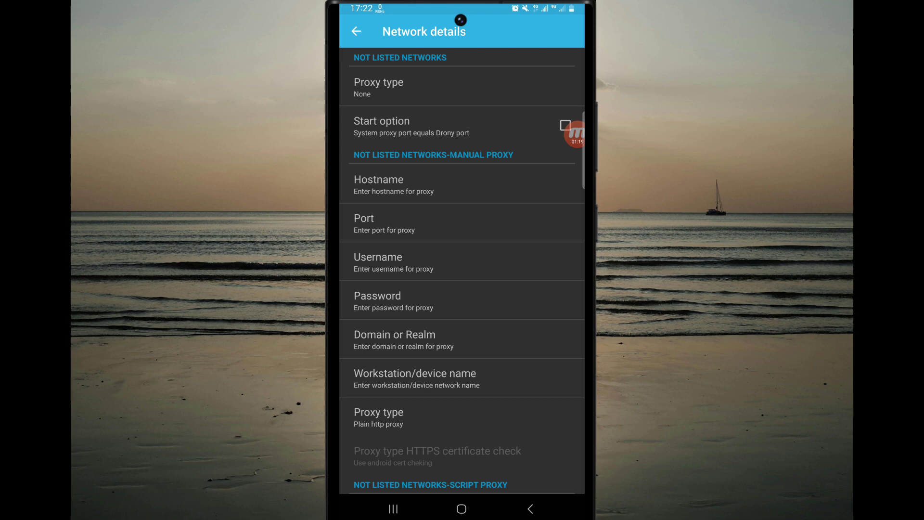
pyautogui.click(361, 182)
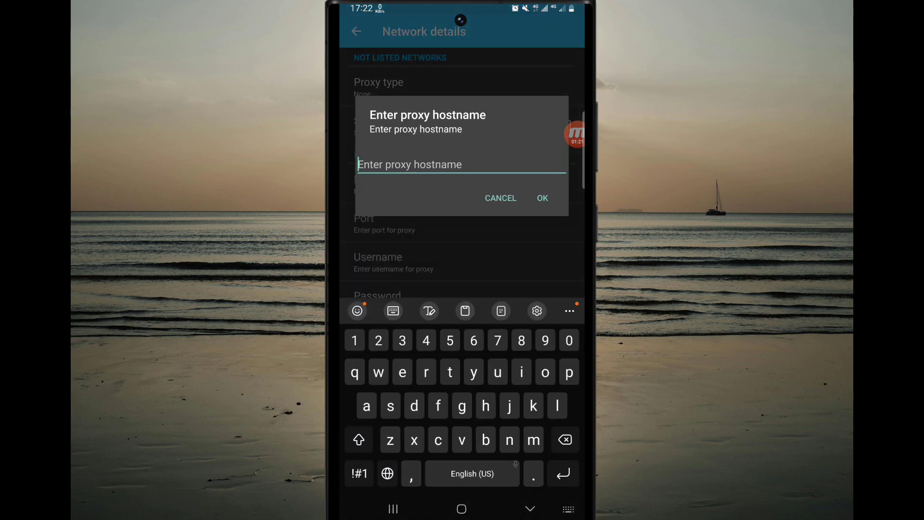
# Review the proxy details in Chrome's Webshare Proxy List tab, then open a new tab.
pyautogui.click(393, 509)
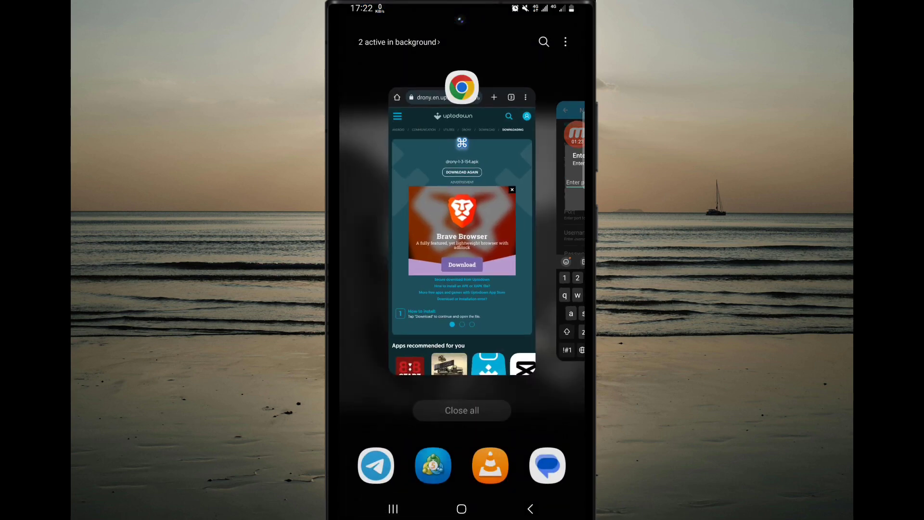
pyautogui.click(502, 312)
pyautogui.click(543, 31)
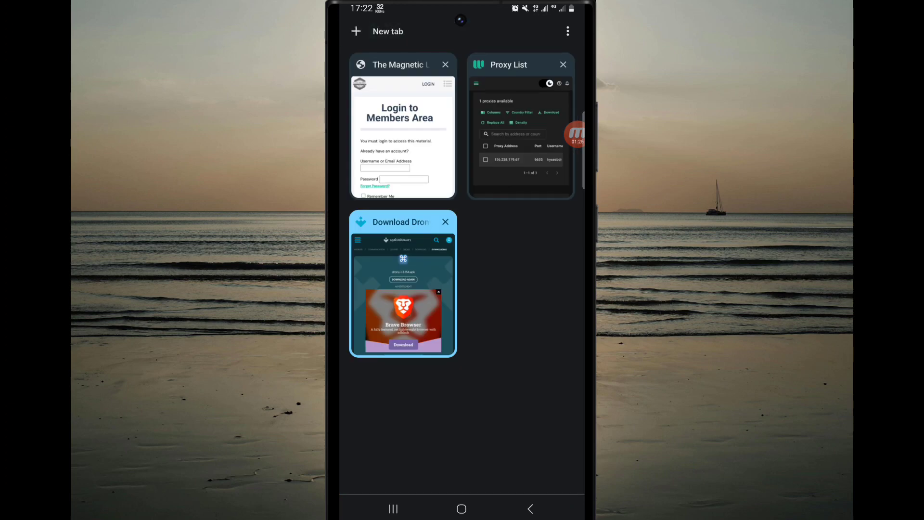
pyautogui.click(520, 123)
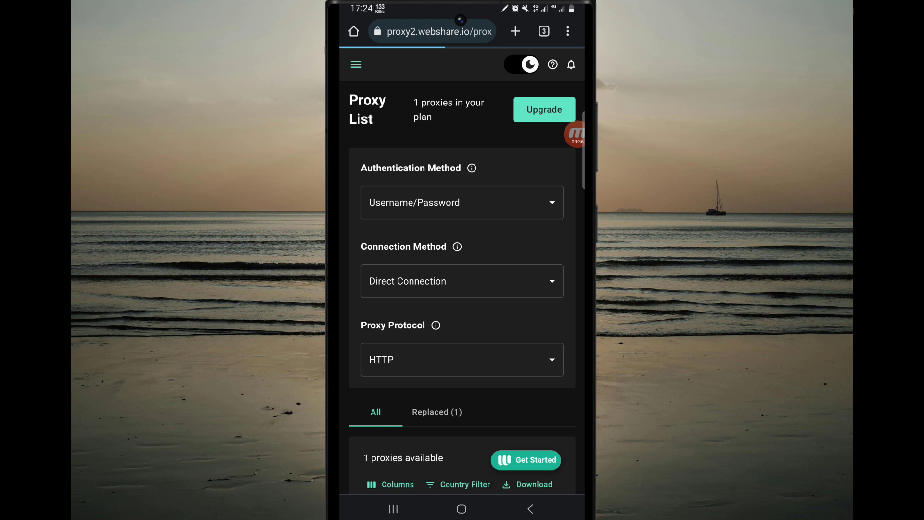
pyautogui.scroll(-5, 524, 402)
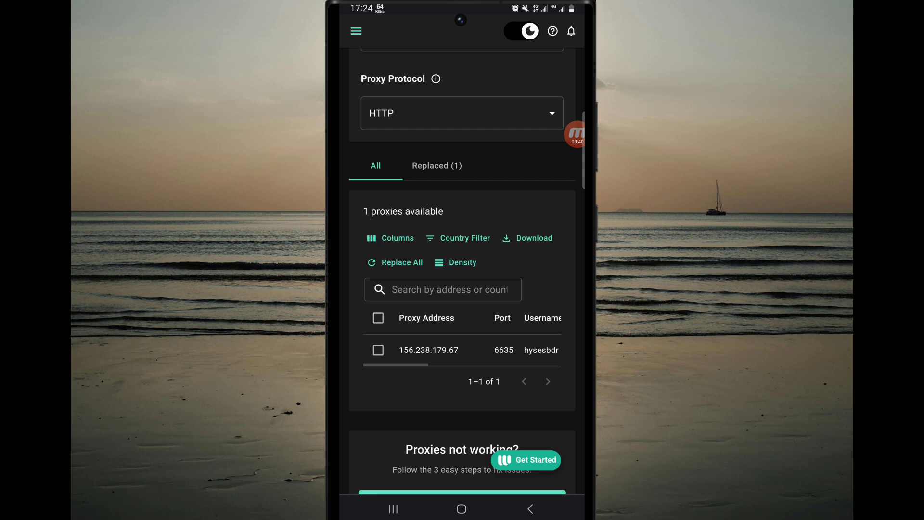
pyautogui.scroll(-3, 515, 406)
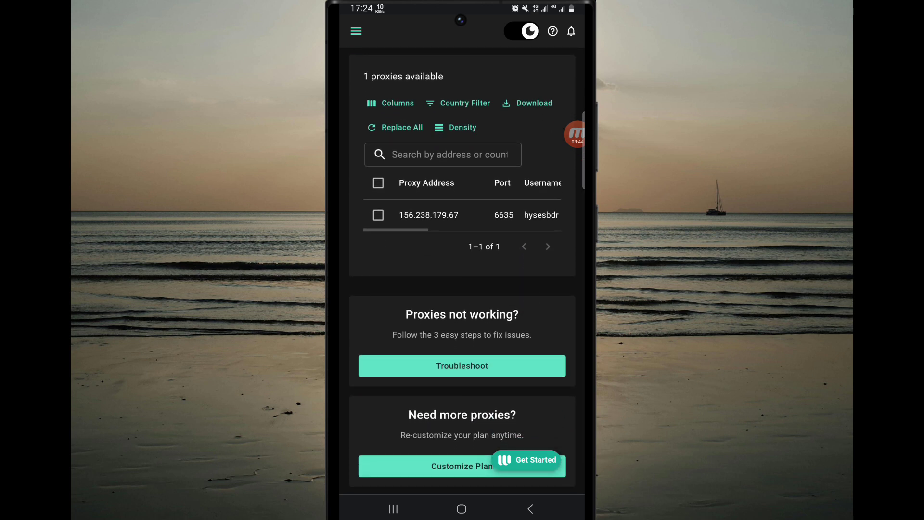
pyautogui.hscroll(2, 505, 215)
pyautogui.hscroll(5, 505, 214)
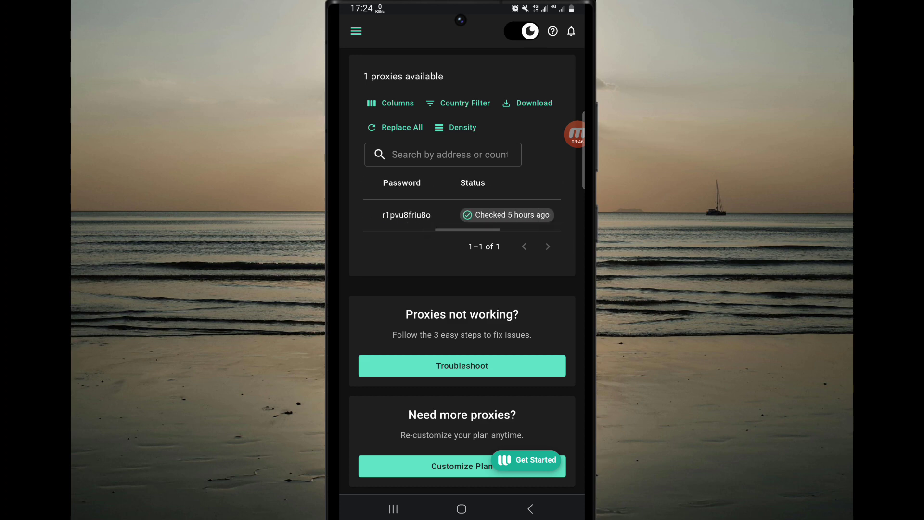
pyautogui.hscroll(-5, 461, 214)
pyautogui.hscroll(-2, 462, 214)
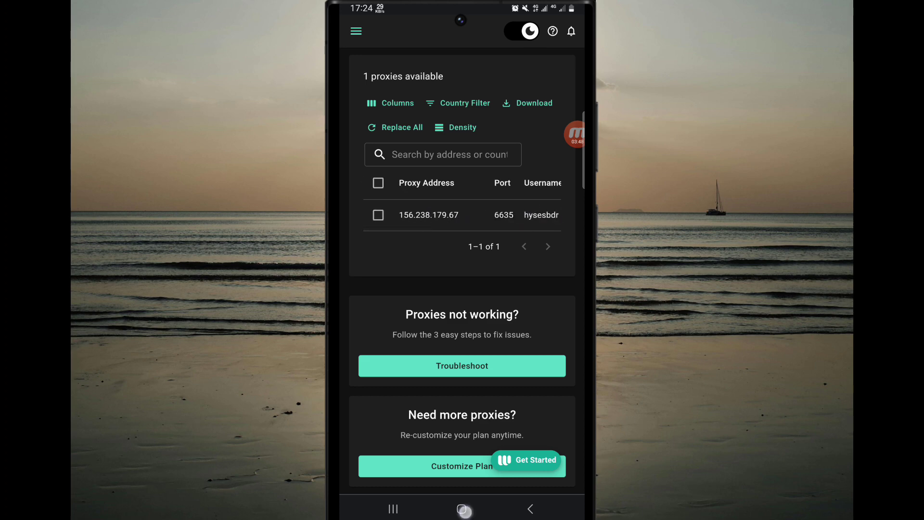
pyautogui.click(462, 511)
pyautogui.click(462, 463)
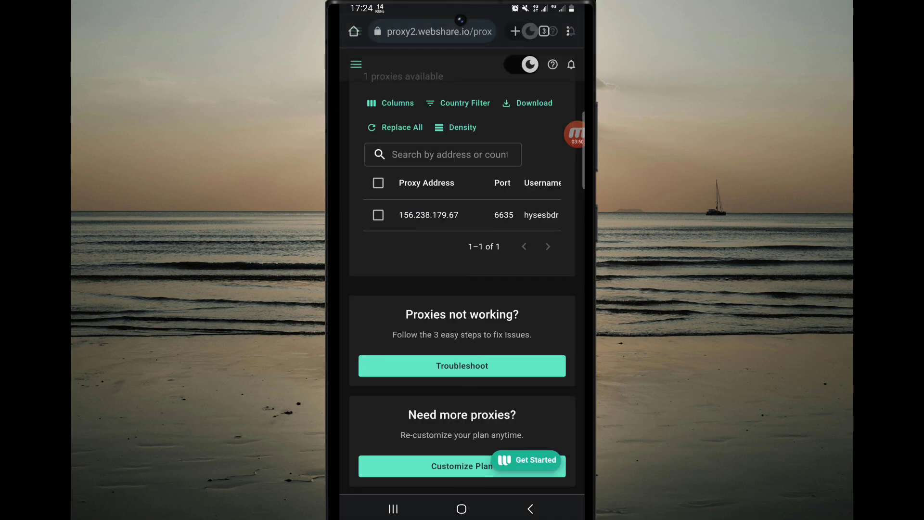
pyautogui.click(515, 31)
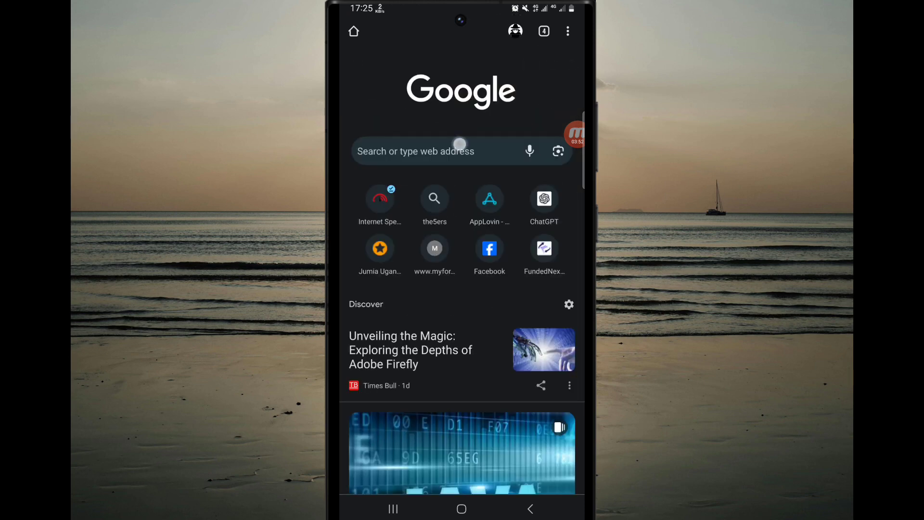
pyautogui.click(460, 148)
pyautogui.write('my')
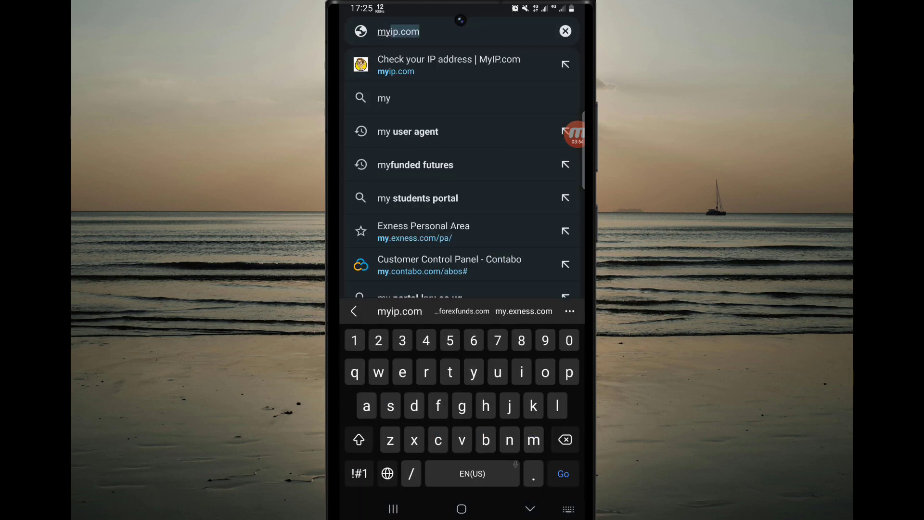
pyautogui.press('Return')
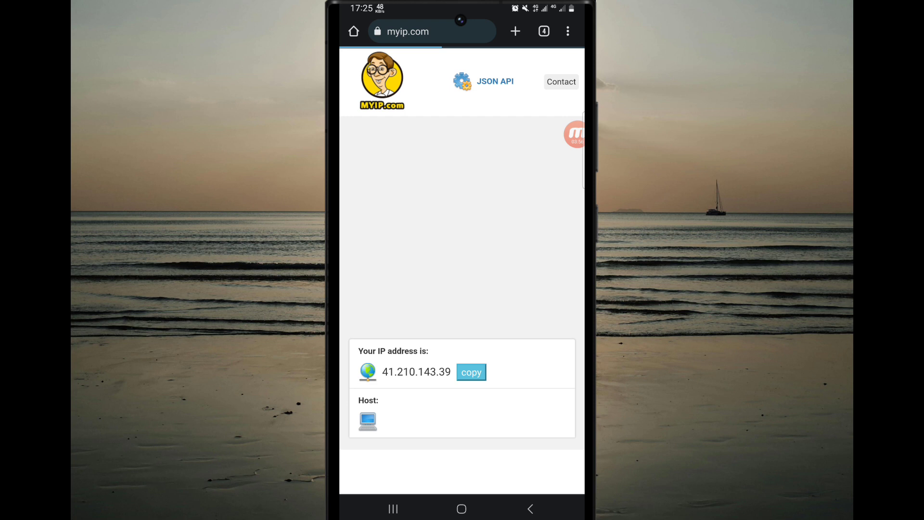
pyautogui.scroll(-3, 535, 365)
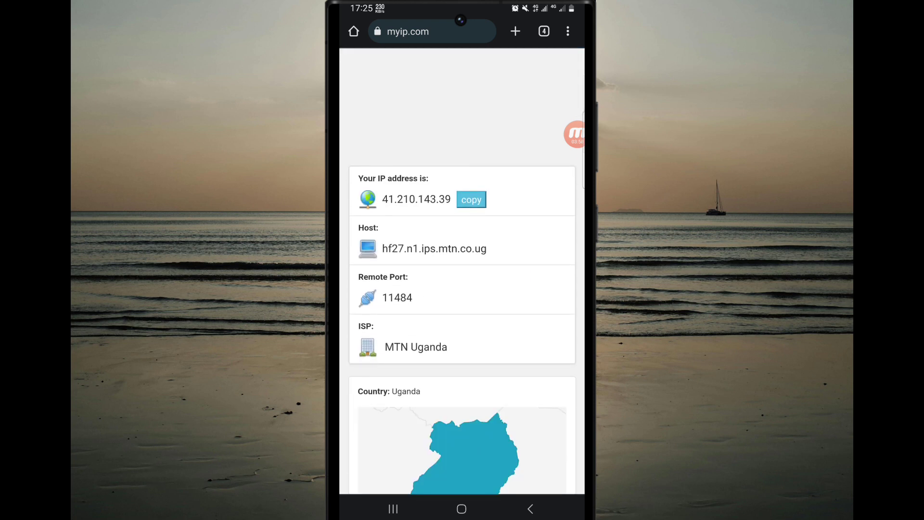
pyautogui.scroll(-3, 462, 289)
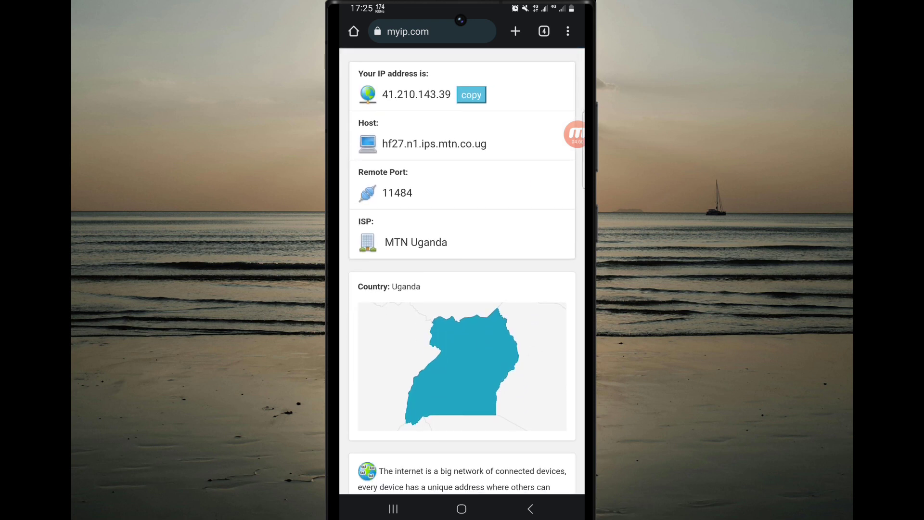
pyautogui.scroll(2, 530, 318)
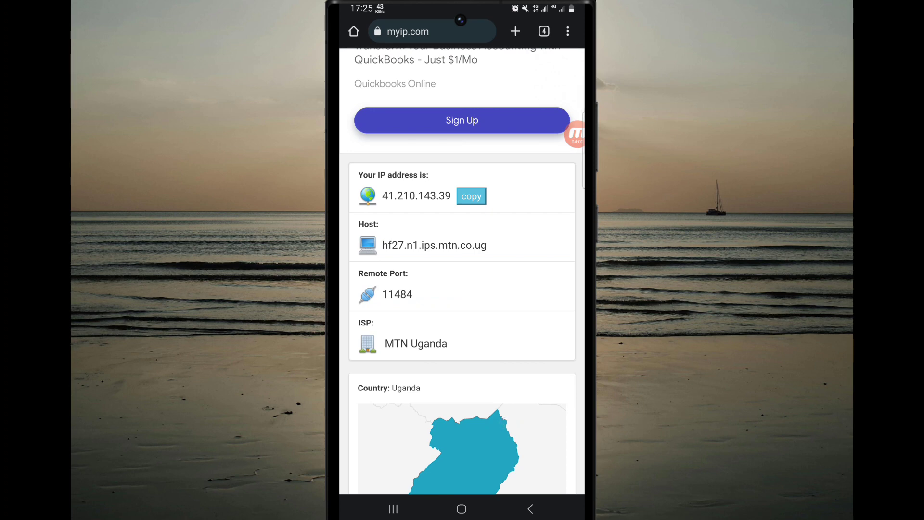
pyautogui.click(462, 508)
# Copy the proxy address 156.238.179.67 from the Webshare proxy list in Chrome.
pyautogui.click(393, 509)
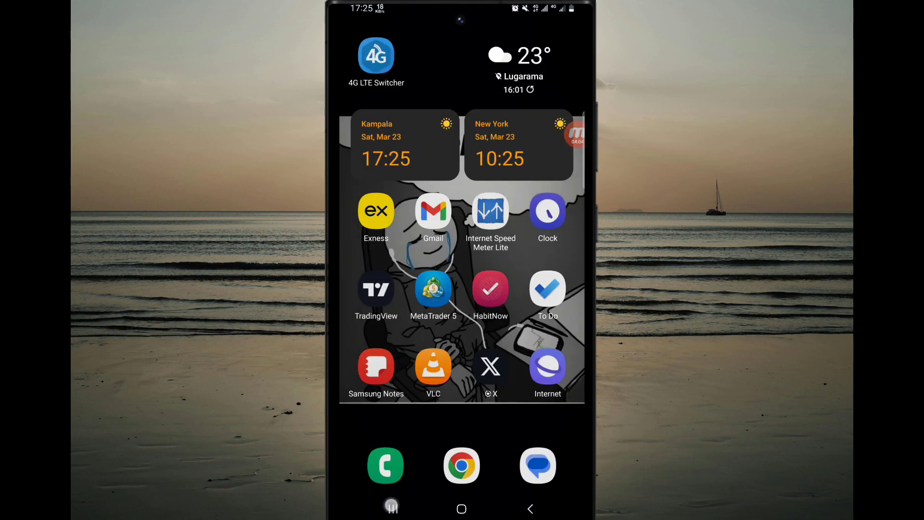
pyautogui.moveTo(390, 338)
pyautogui.mouseDown()
pyautogui.moveTo(549, 336)
pyautogui.moveTo(390, 337)
pyautogui.mouseUp()
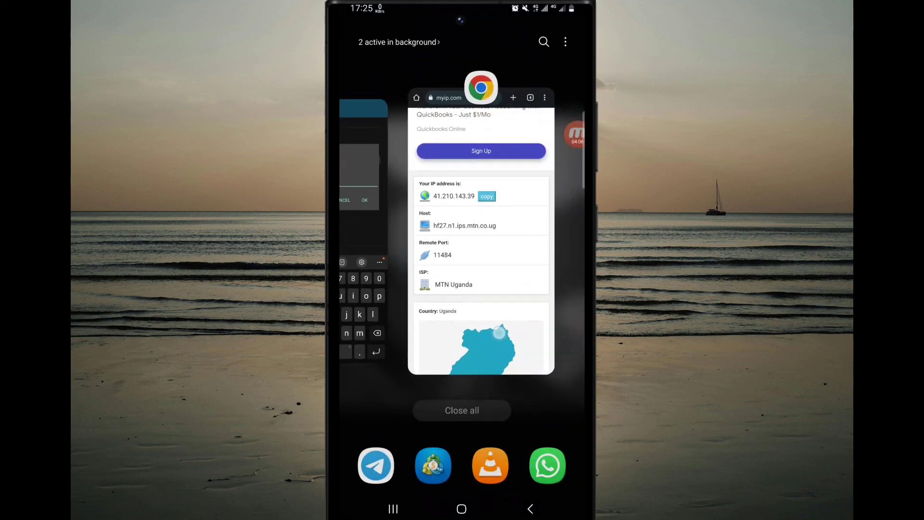
pyautogui.click(462, 253)
pyautogui.click(545, 31)
pyautogui.click(403, 289)
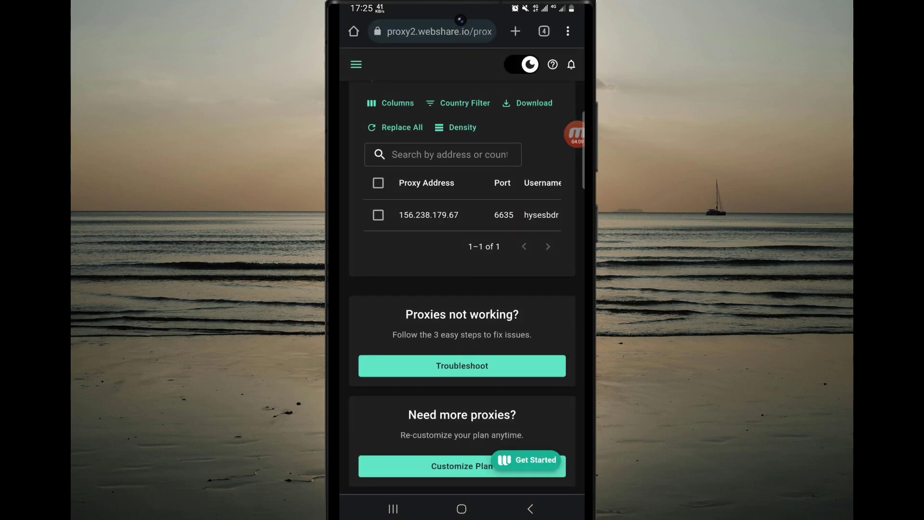
pyautogui.click(432, 214)
pyautogui.click(440, 215)
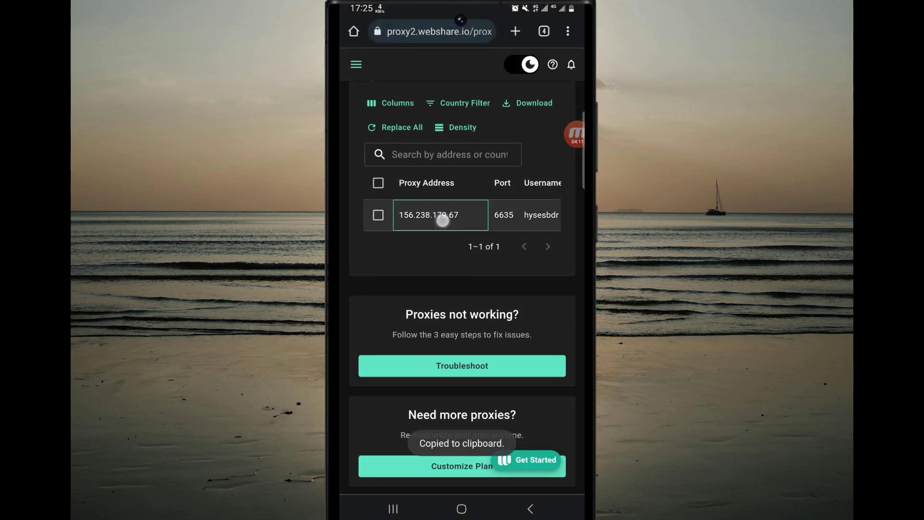
pyautogui.click(441, 215)
# Paste 156.238.179.67 as Drony's proxy hostname and confirm it.
pyautogui.click(393, 509)
pyautogui.click(488, 237)
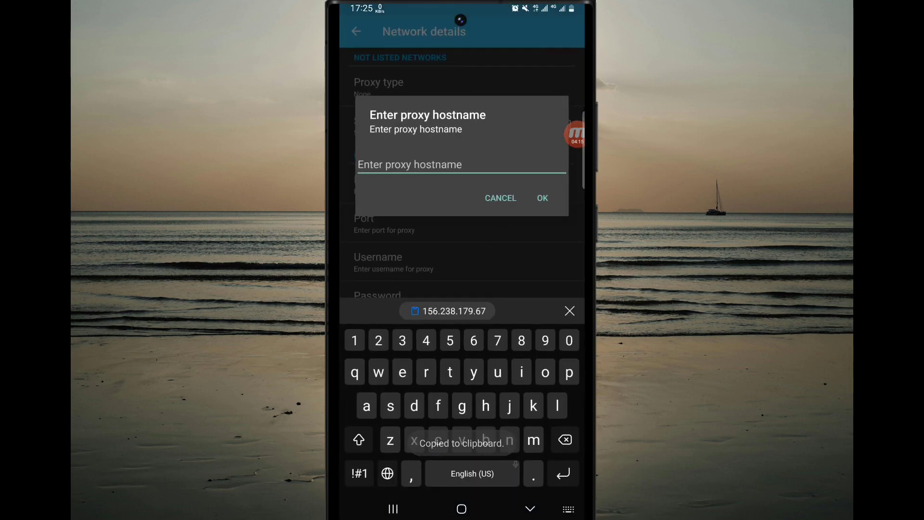
pyautogui.click(497, 200)
pyautogui.click(464, 190)
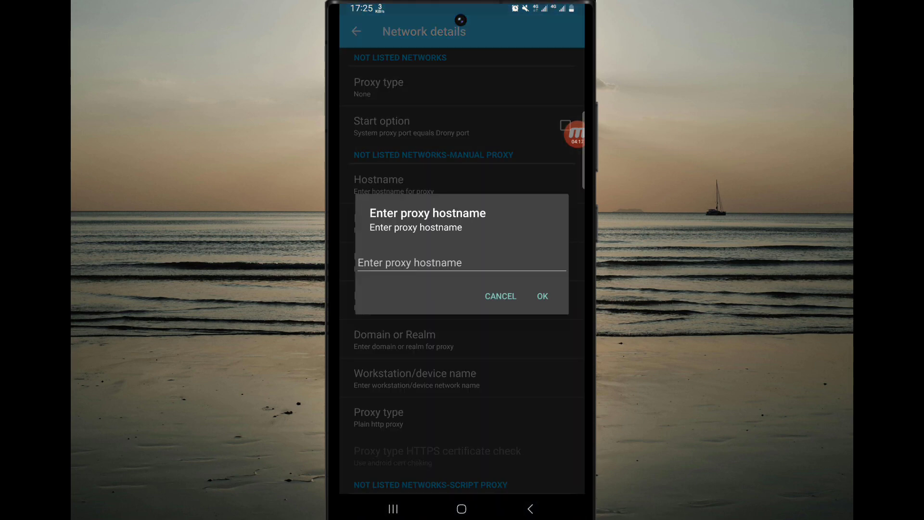
pyautogui.click(454, 312)
pyautogui.click(542, 199)
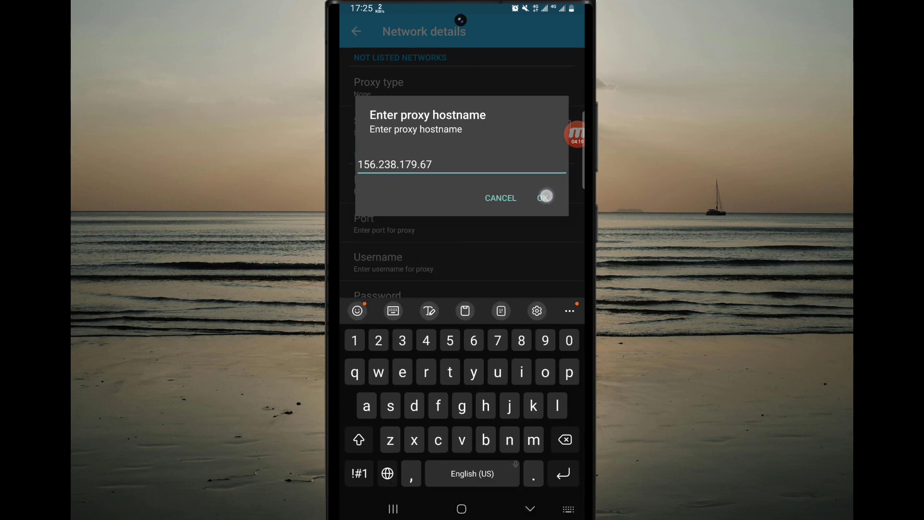
# Set Drony's proxy port to 6635, copied from the Webshare proxy list.
pyautogui.click(515, 232)
pyautogui.click(393, 508)
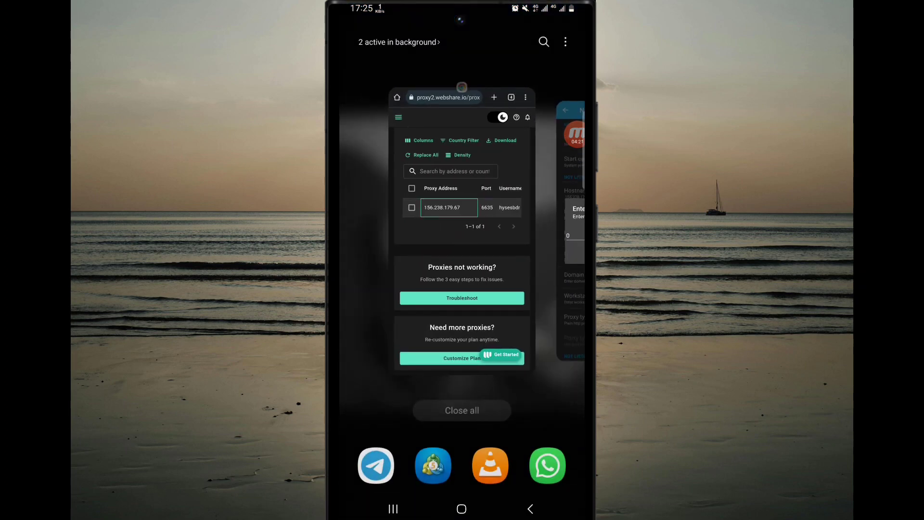
pyautogui.click(494, 250)
pyautogui.moveTo(496, 217); pyautogui.dragTo(438, 217)
pyautogui.click(447, 214)
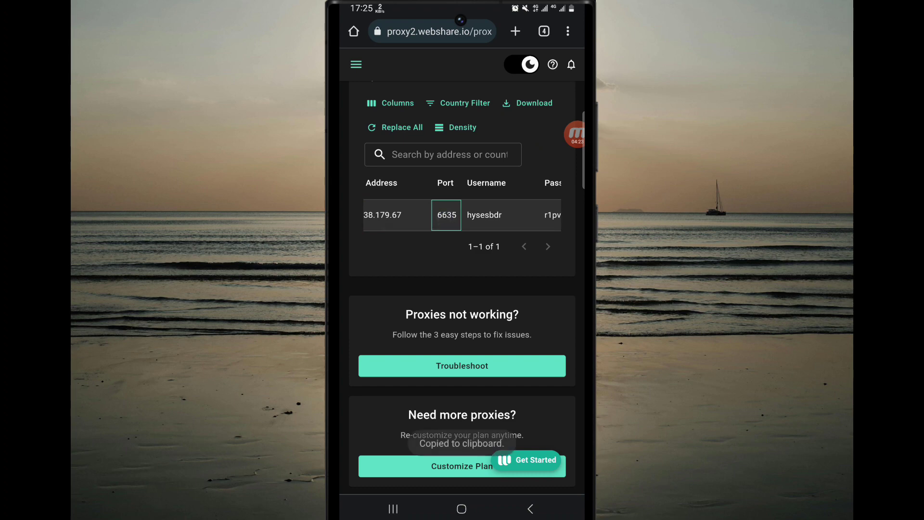
pyautogui.click(393, 508)
pyautogui.click(476, 260)
pyautogui.click(435, 264)
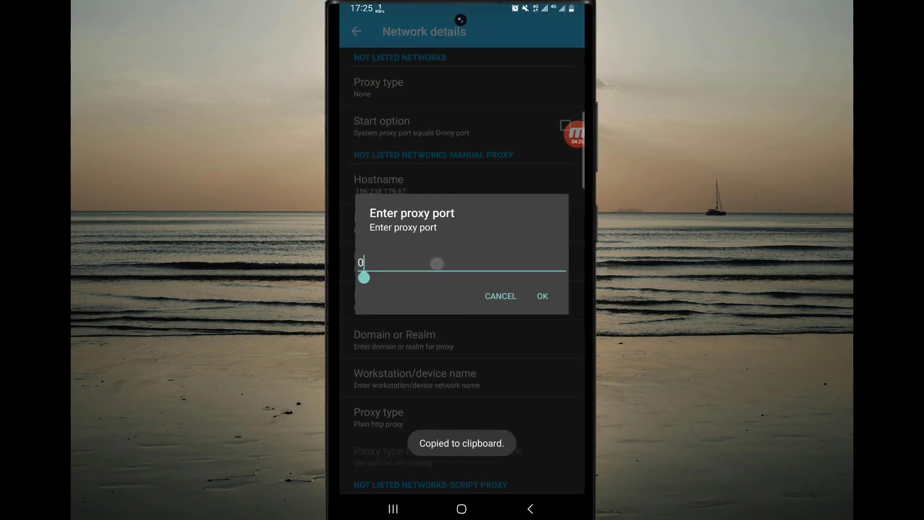
pyautogui.click(550, 349)
pyautogui.click(452, 311)
pyautogui.write('6635')
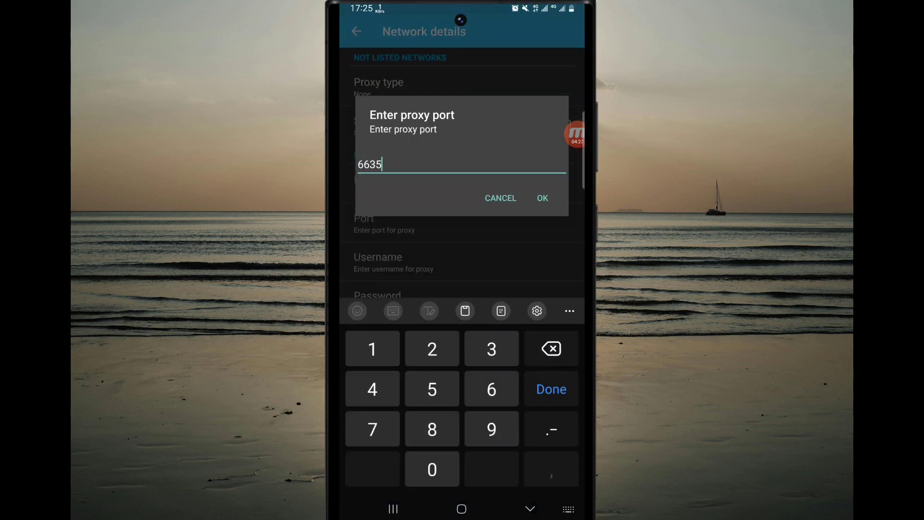
pyautogui.click(542, 198)
pyautogui.scroll(-2, 524, 303)
pyautogui.click(393, 508)
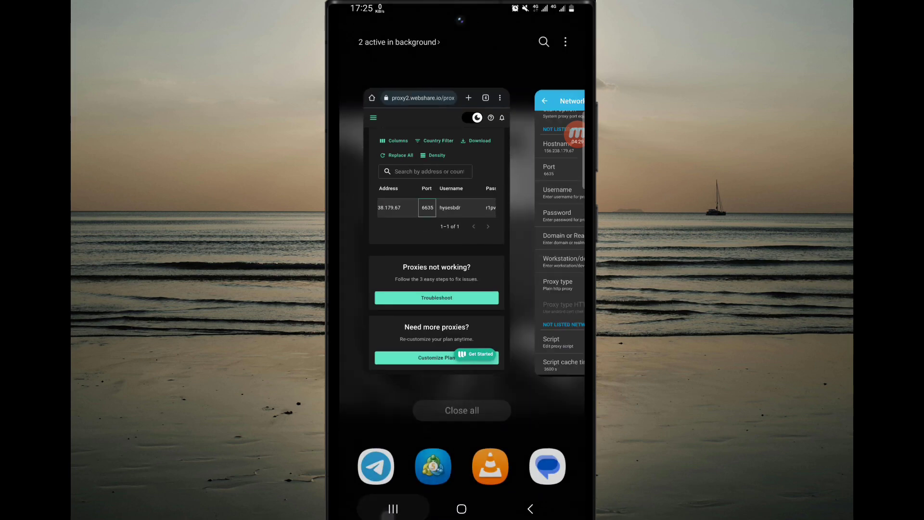
pyautogui.moveTo(474, 252); pyautogui.dragTo(503, 252)
pyautogui.click(502, 252)
pyautogui.moveTo(491, 216); pyautogui.dragTo(423, 223)
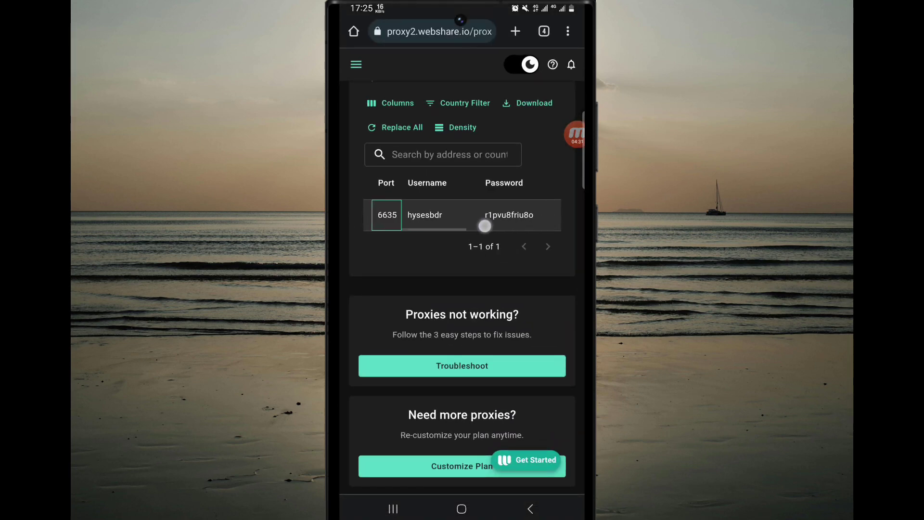
pyautogui.click(433, 214)
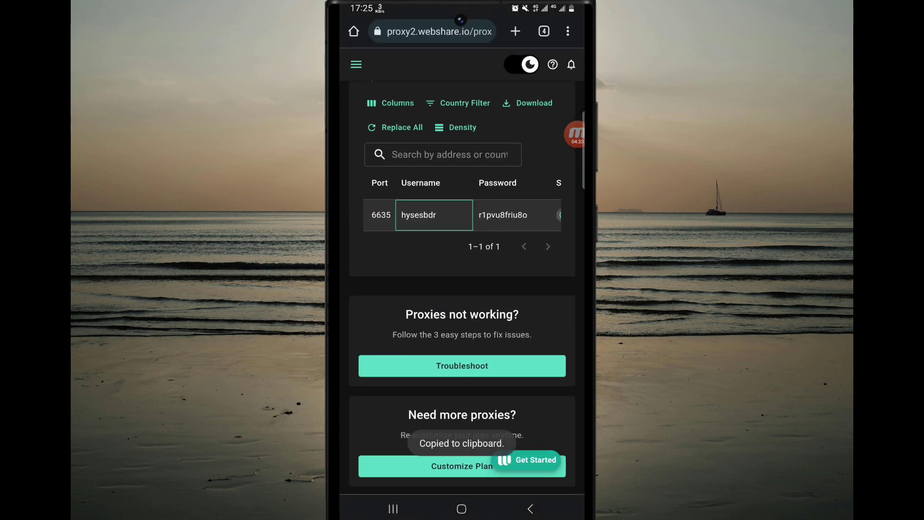
pyautogui.click(393, 508)
pyautogui.click(462, 253)
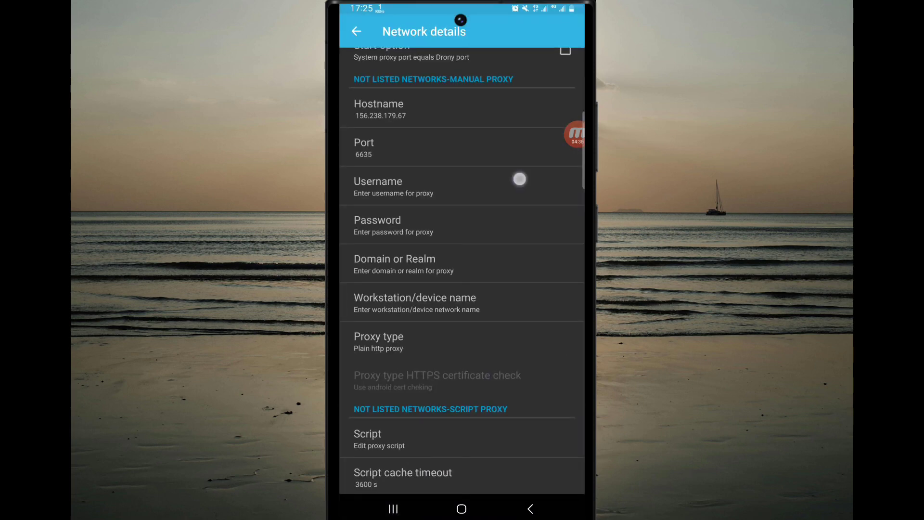
pyautogui.click(520, 179)
pyautogui.click(467, 264)
pyautogui.click(452, 310)
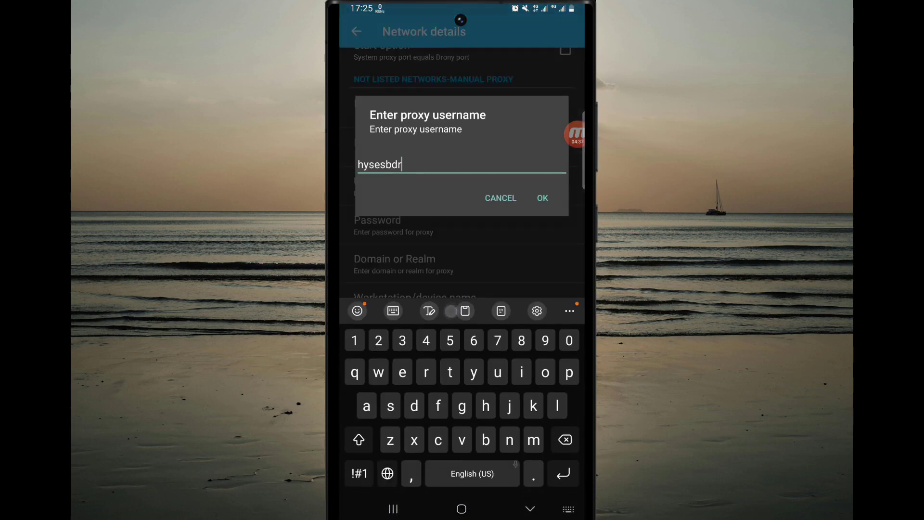
pyautogui.click(542, 198)
# Copy the proxy password from Webshare and save it as Drony's proxy password.
pyautogui.click(513, 237)
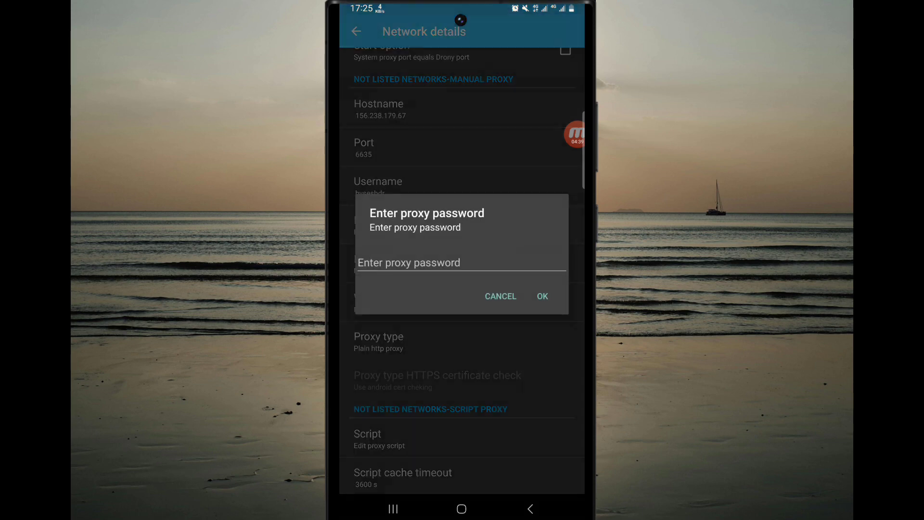
pyautogui.click(393, 508)
pyautogui.moveTo(404, 297); pyautogui.dragTo(502, 297)
pyautogui.click(502, 297)
pyautogui.click(511, 215)
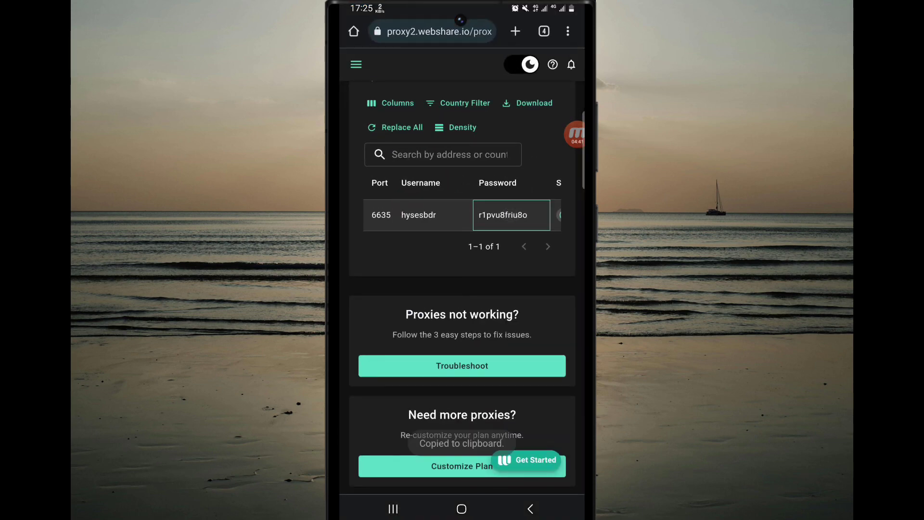
pyautogui.click(396, 508)
pyautogui.click(460, 90)
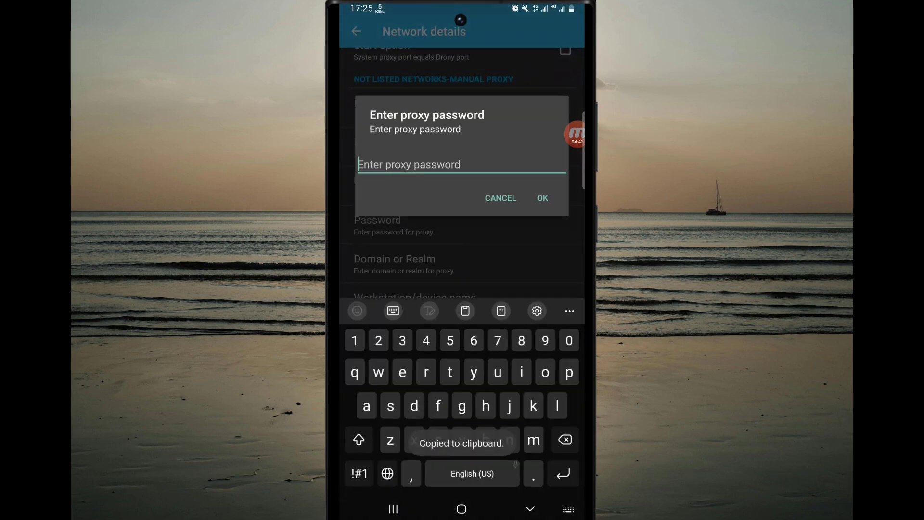
pyautogui.click(465, 310)
pyautogui.click(381, 383)
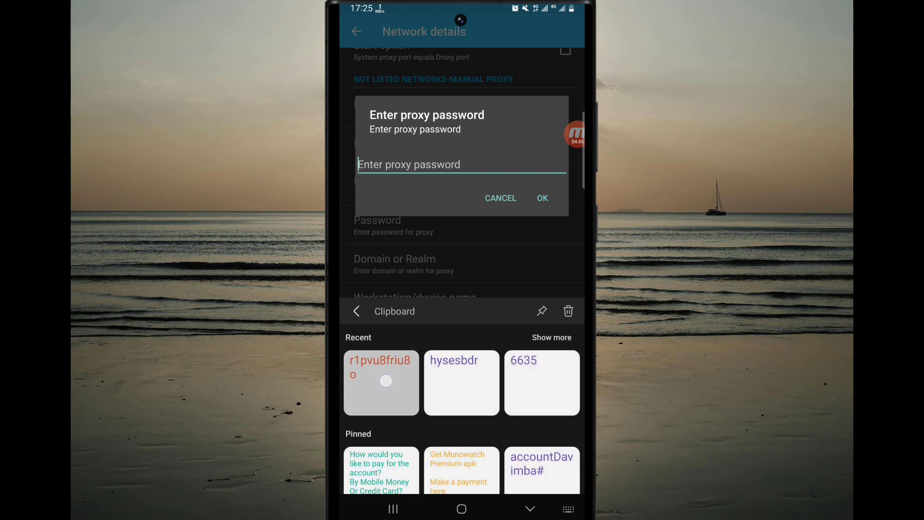
pyautogui.click(542, 198)
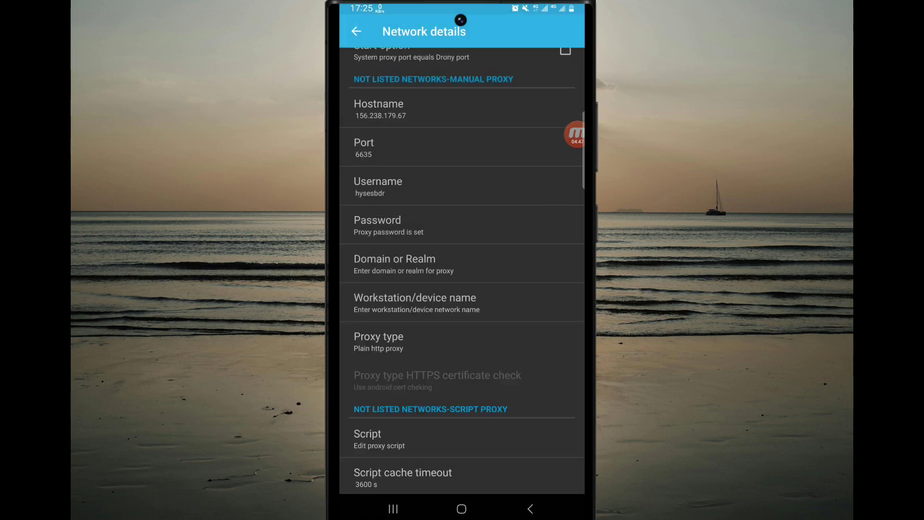
pyautogui.scroll(2, 501, 353)
# Turn Drony ON from the LOG tab, accepting the VPN request and allowing notifications.
pyautogui.click(356, 31)
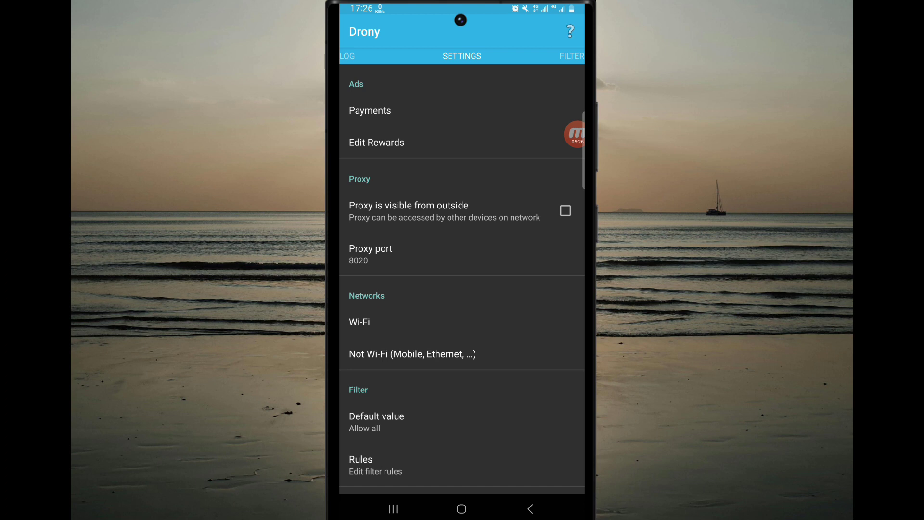
pyautogui.click(347, 55)
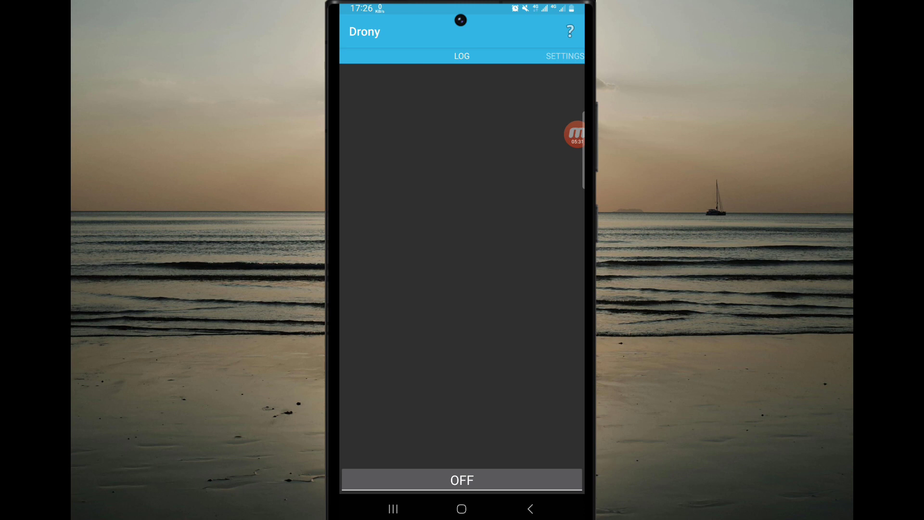
pyautogui.moveTo(382, 166); pyautogui.dragTo(374, 149)
pyautogui.click(487, 480)
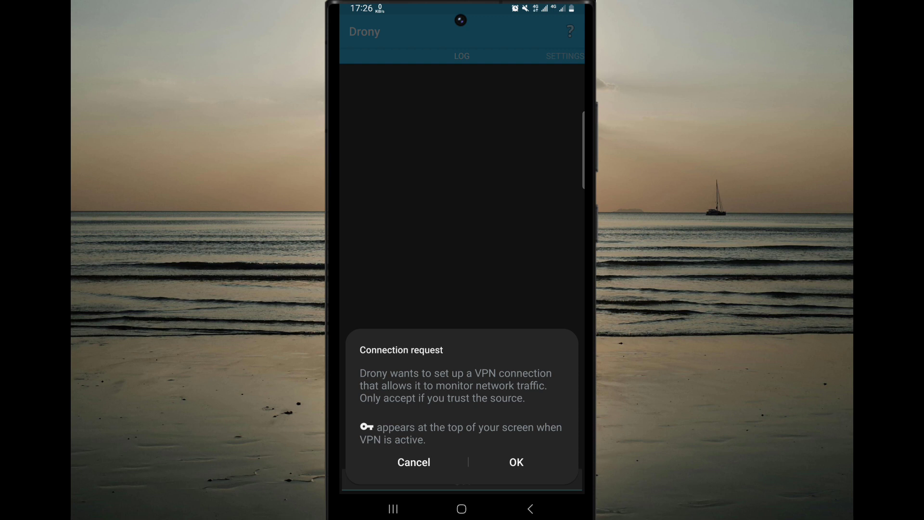
pyautogui.click(511, 465)
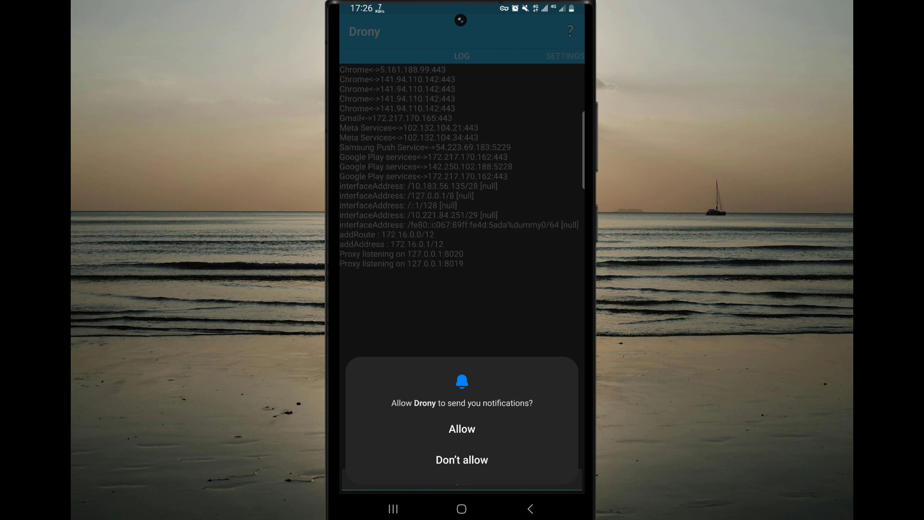
pyautogui.click(463, 426)
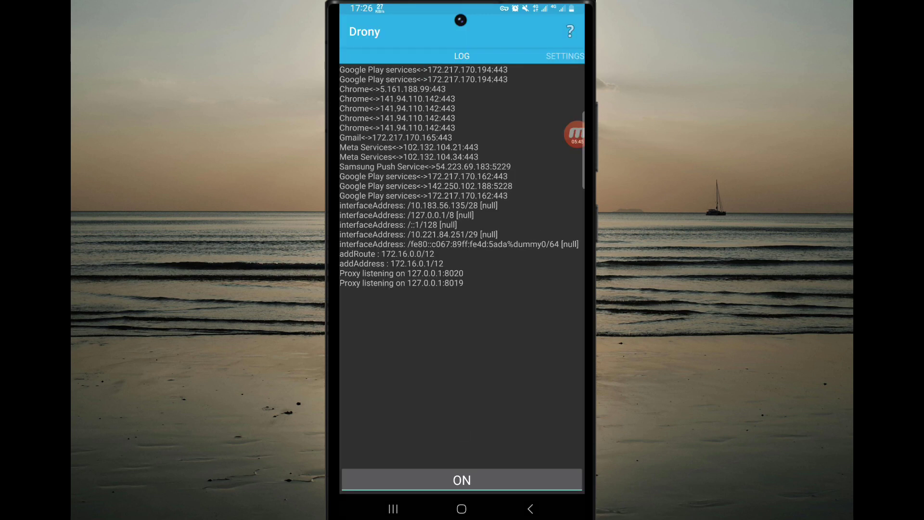
pyautogui.moveTo(462, 8); pyautogui.dragTo(462, 288)
pyautogui.moveTo(462, 434); pyautogui.dragTo(462, 108)
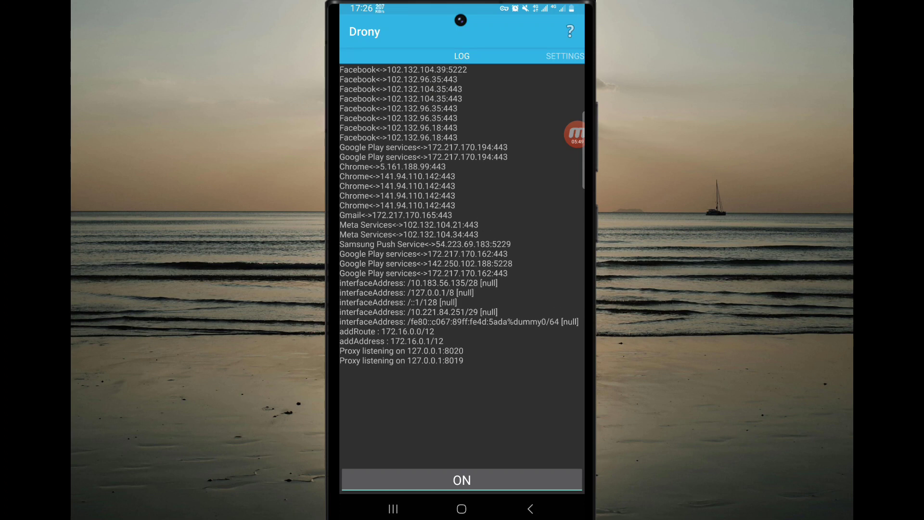
# Refresh Chrome's Check your IP tab to confirm IP 156.238.179.67 in the United States.
pyautogui.click(393, 508)
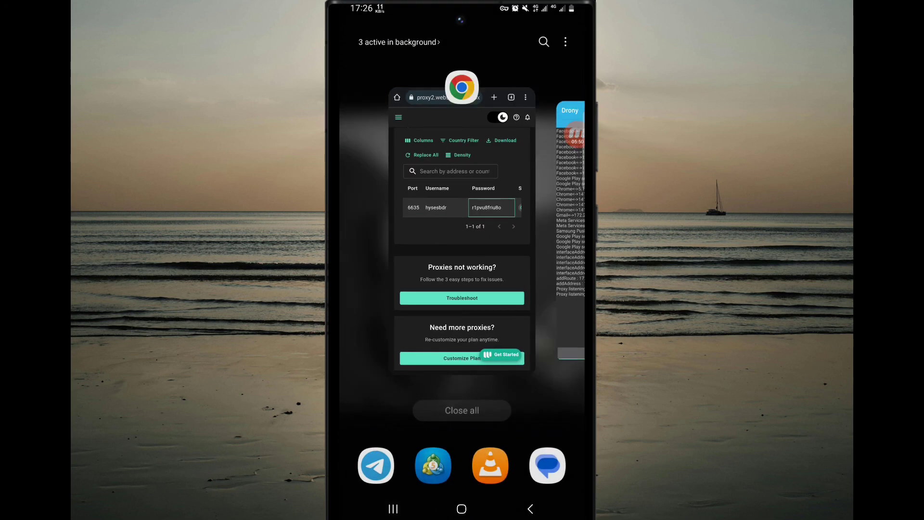
pyautogui.click(461, 509)
pyautogui.click(462, 459)
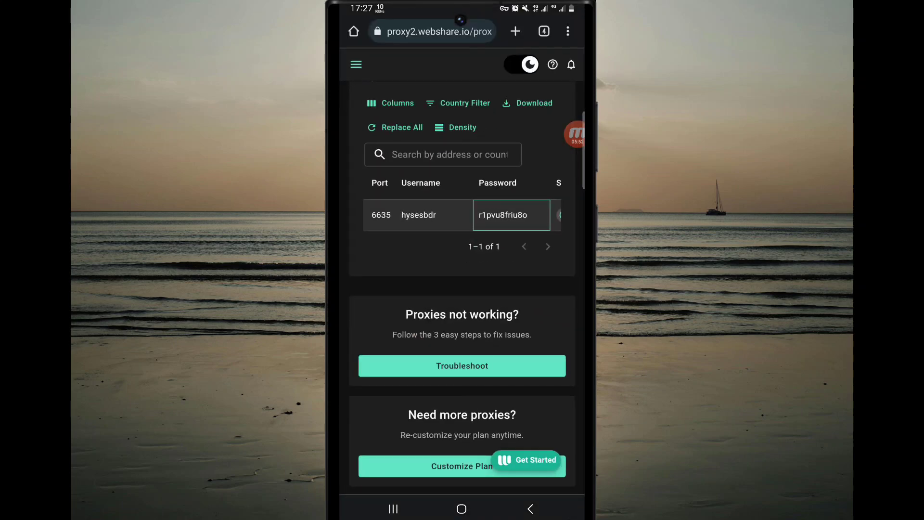
pyautogui.click(544, 31)
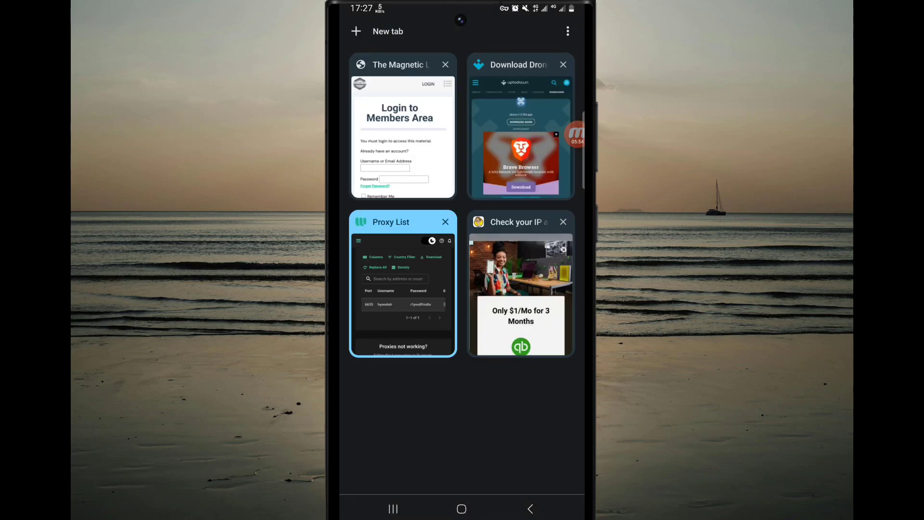
pyautogui.click(538, 317)
pyautogui.scroll(-5, 462, 270)
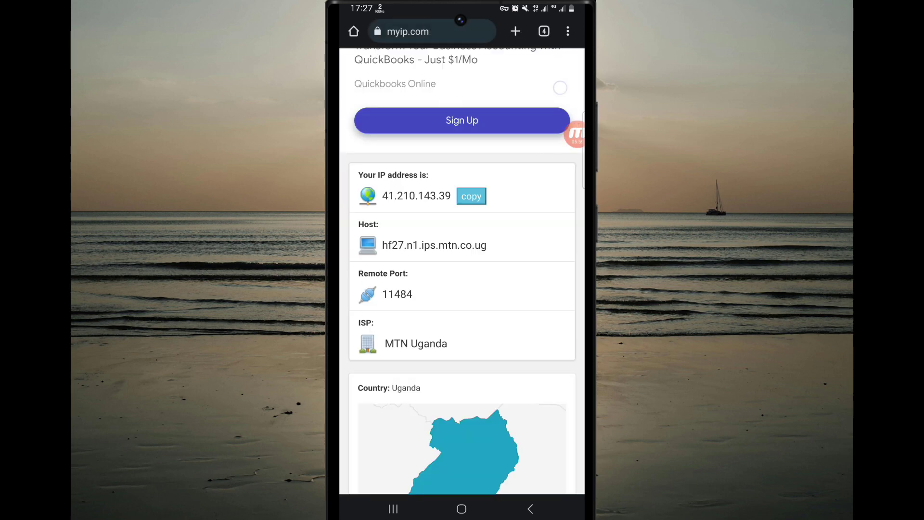
pyautogui.scroll(3, 489, 443)
pyautogui.moveTo(489, 417); pyautogui.dragTo(489, 422)
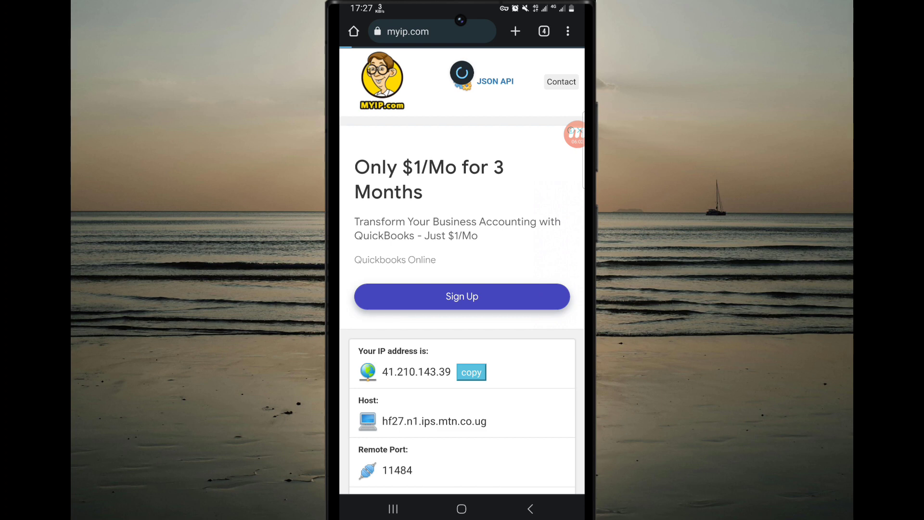
pyautogui.moveTo(505, 456); pyautogui.dragTo(541, 274)
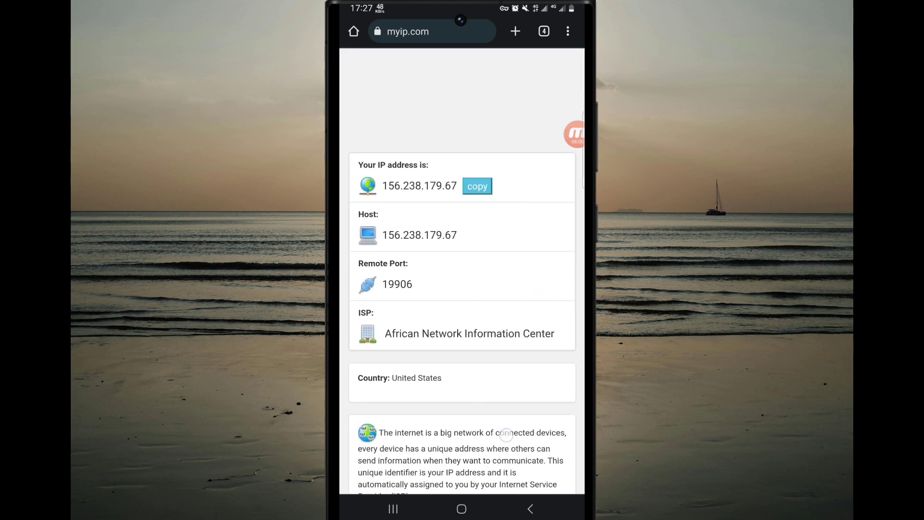
pyautogui.moveTo(507, 435); pyautogui.dragTo(515, 275)
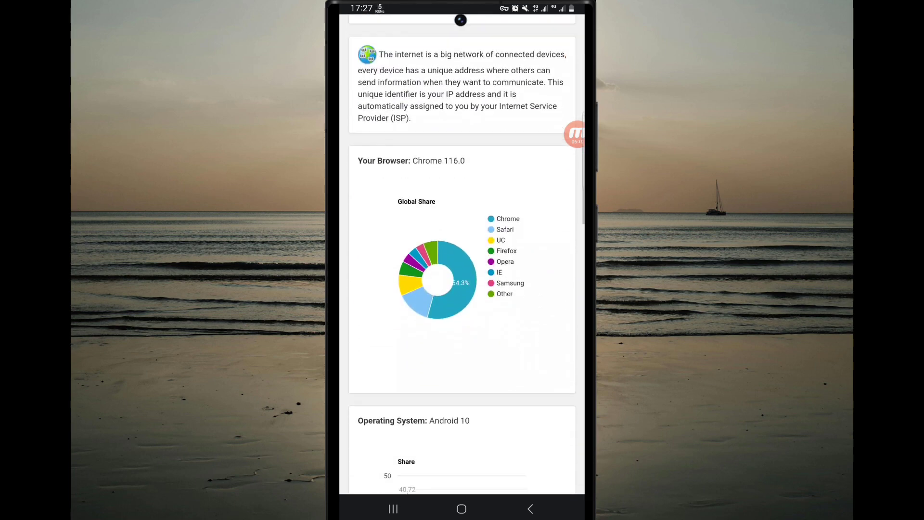
pyautogui.scroll(-15, 462, 289)
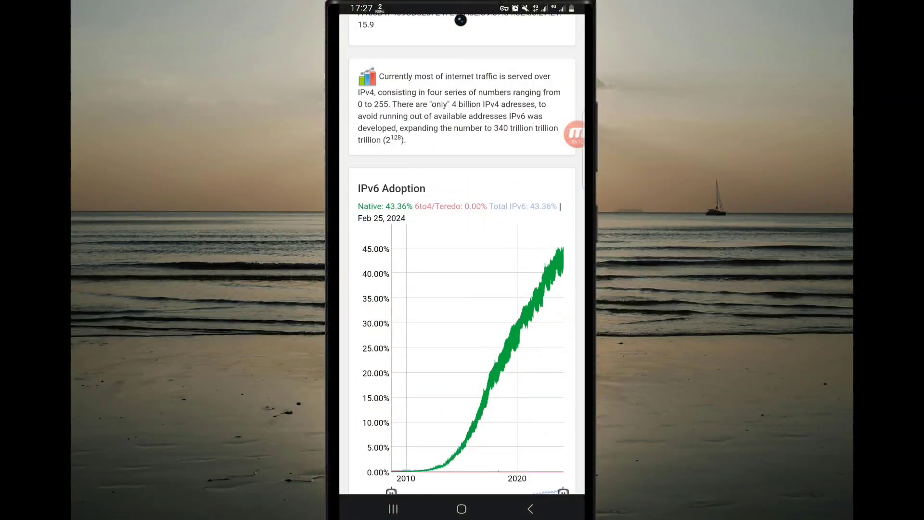